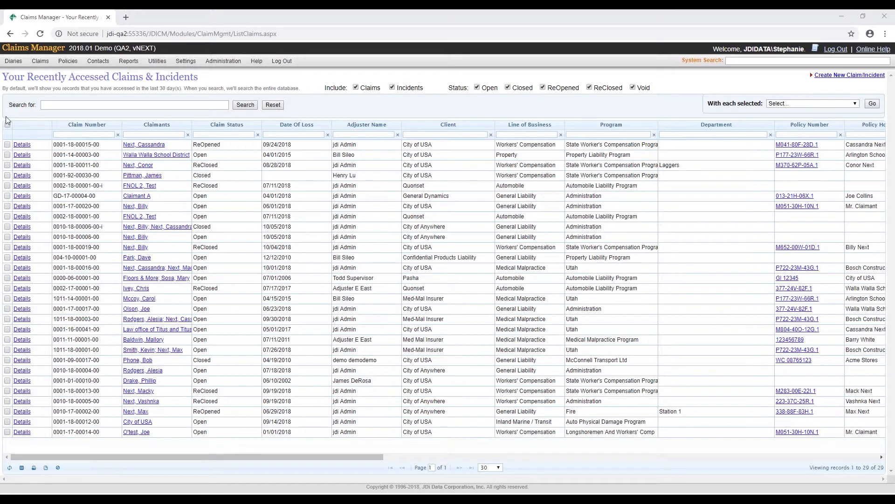
Step: Open the employment details of the first recently accessed claim at the Modified Work History section
{"action": "left_click", "coordinate": [155, 146]}
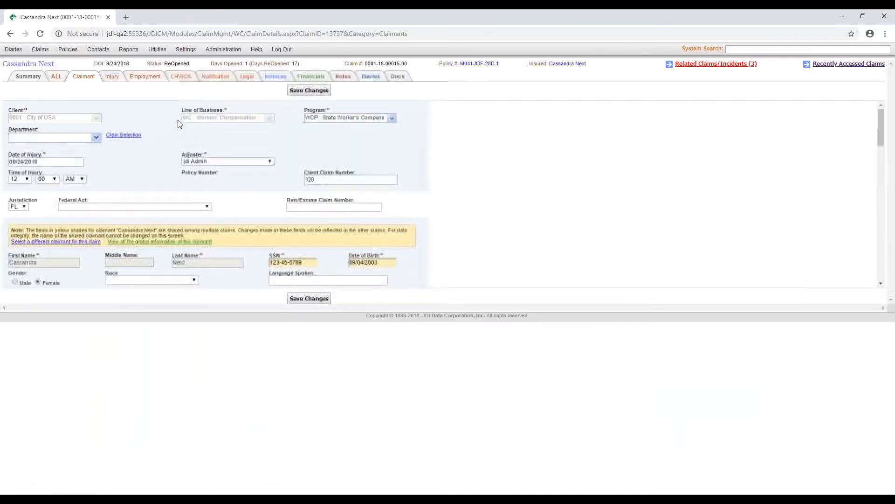
{"action": "left_click", "coordinate": [145, 76]}
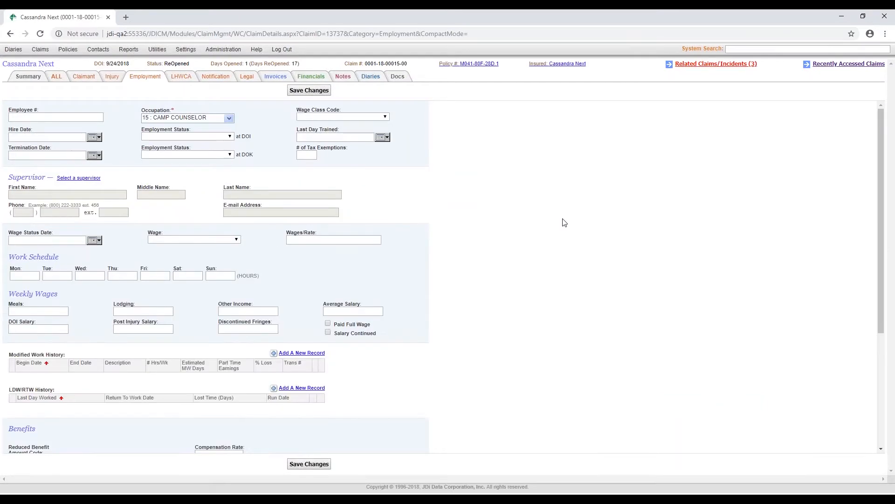
{"action": "scroll", "coordinate": [564, 222], "scroll_direction": "down", "scroll_amount": 3}
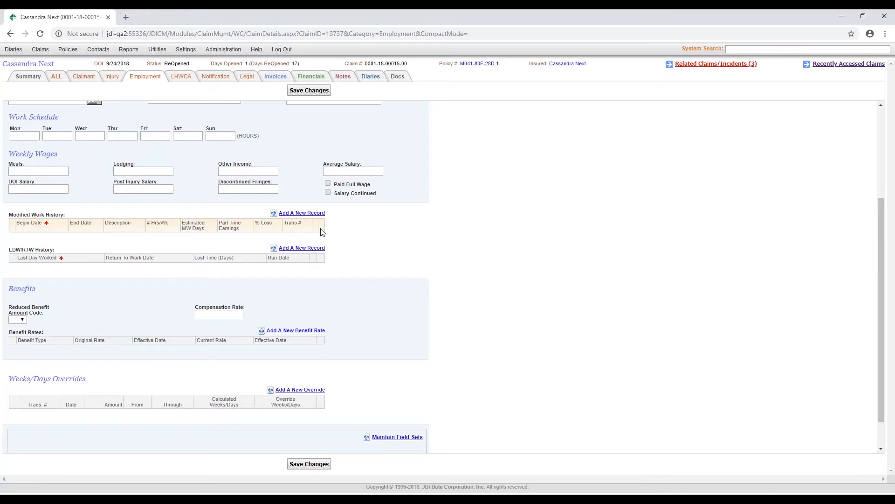
Step: Enter a new modified work history record beginning 9/23/2018 with option 2, LIMITED USE OF LEFT SHOULDER, and submit it
{"action": "left_click", "coordinate": [312, 213]}
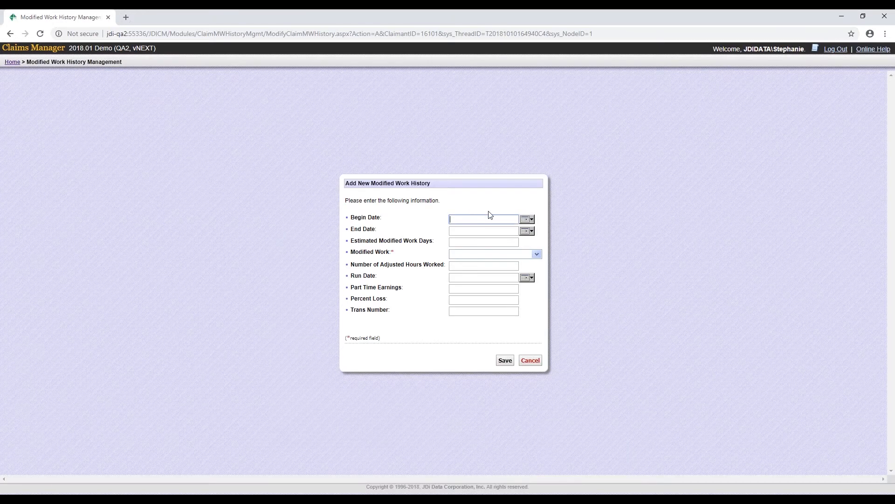
{"action": "left_click", "coordinate": [527, 219]}
{"action": "left_click", "coordinate": [459, 293]}
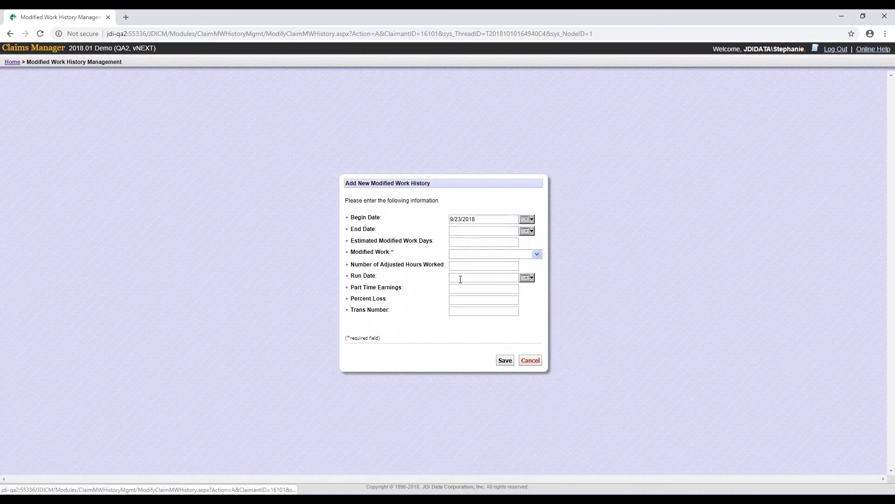
{"action": "left_click", "coordinate": [536, 254]}
{"action": "left_click", "coordinate": [405, 327]}
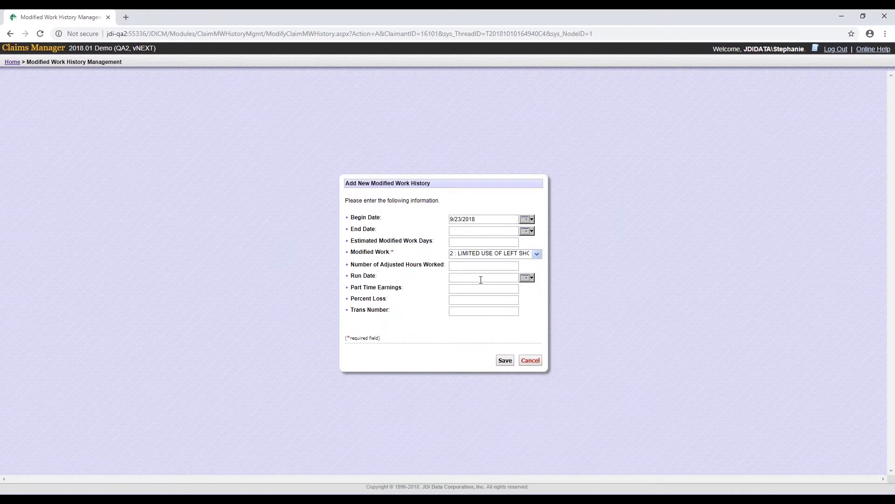
{"action": "left_click", "coordinate": [505, 361]}
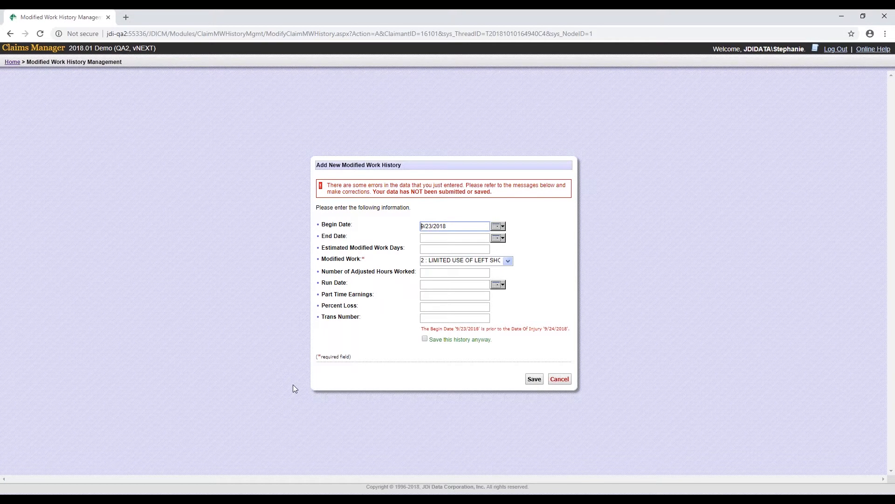
Step: Choose to save the history anyway, overriding the begin date validation, and resubmit the record
{"action": "left_click", "coordinate": [425, 339]}
{"action": "left_click", "coordinate": [425, 339]}
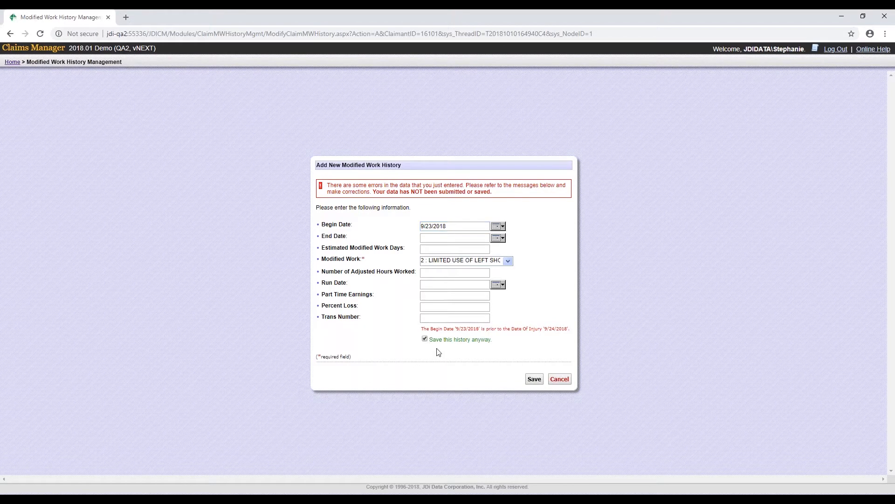
{"action": "left_click", "coordinate": [535, 379]}
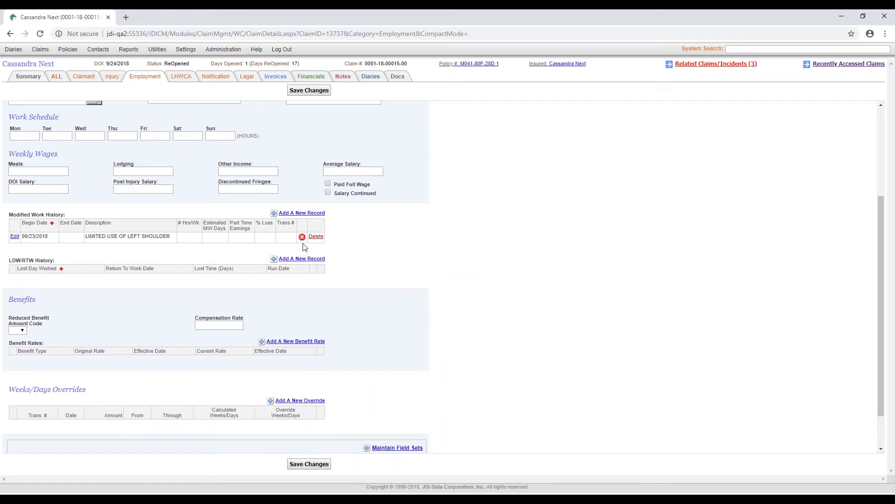
Step: View the warning on the 9/23/2018 modified work record and delete the record
{"action": "mouse_move", "coordinate": [302, 238]}
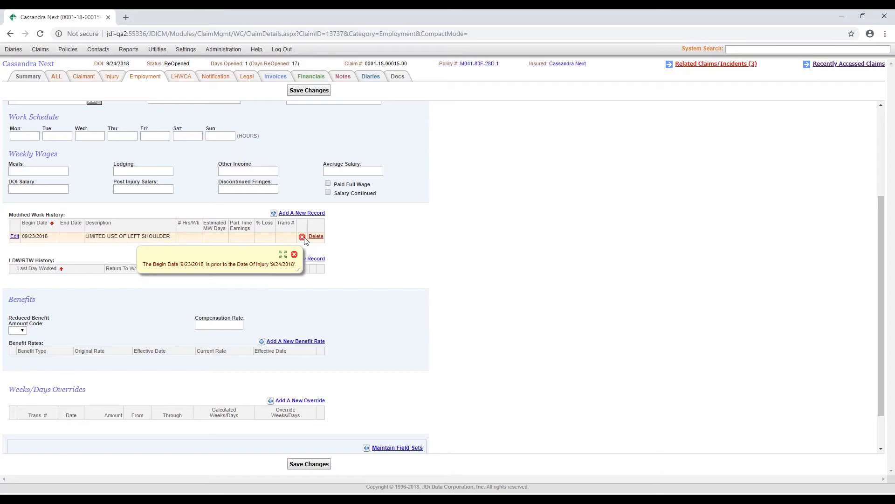
{"action": "left_click", "coordinate": [317, 237]}
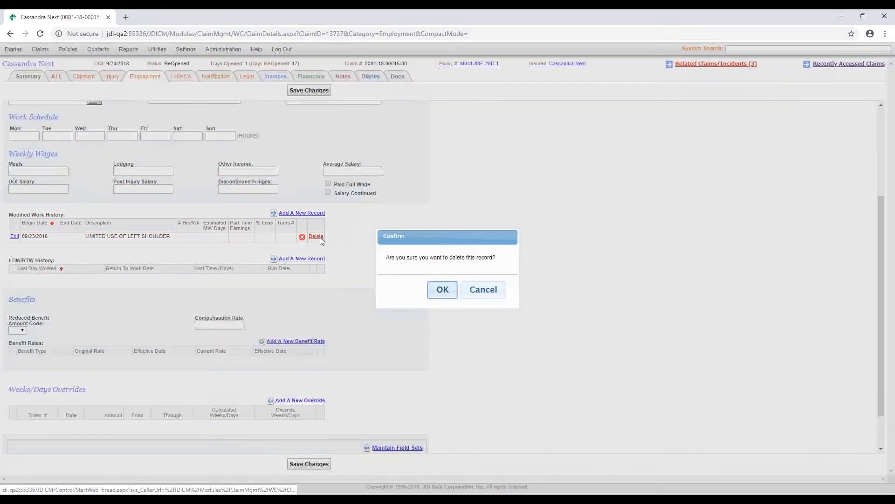
{"action": "left_click", "coordinate": [441, 291]}
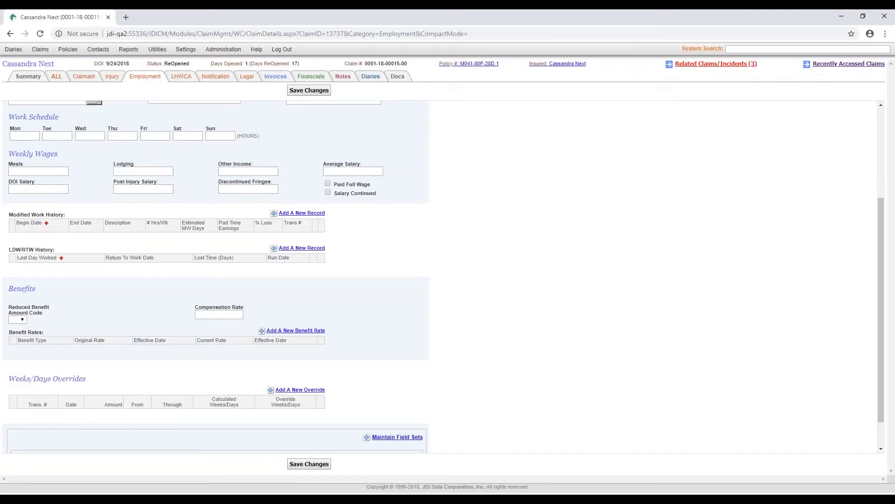
Step: Start a new modified work history record with begin date 9/24/2018 and end date 11/14/2018
{"action": "left_click", "coordinate": [290, 213]}
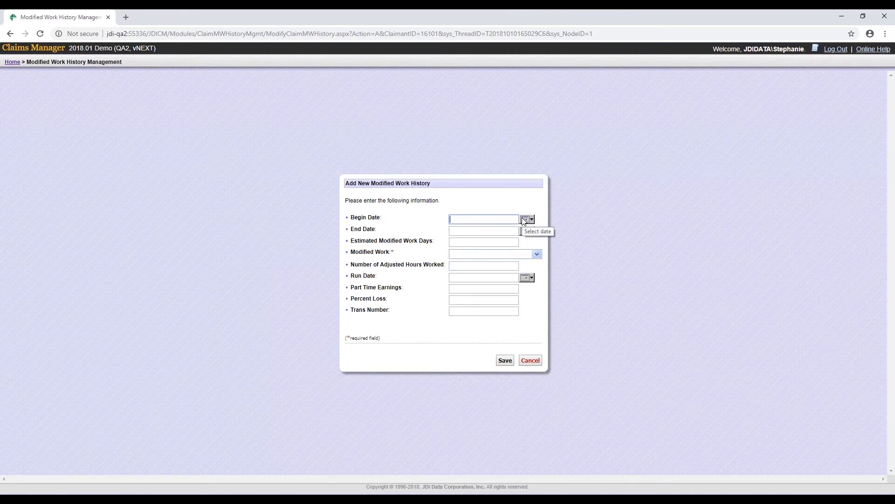
{"action": "left_click", "coordinate": [464, 217]}
{"action": "left_click", "coordinate": [457, 231]}
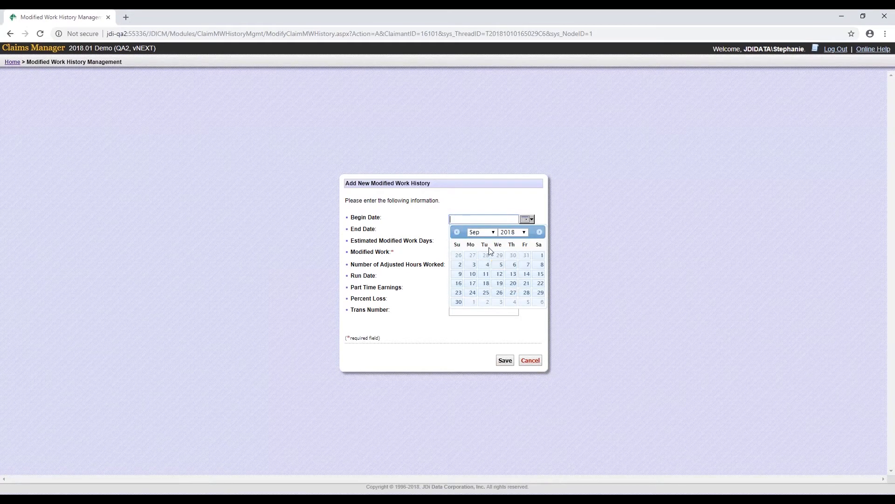
{"action": "left_click", "coordinate": [473, 293]}
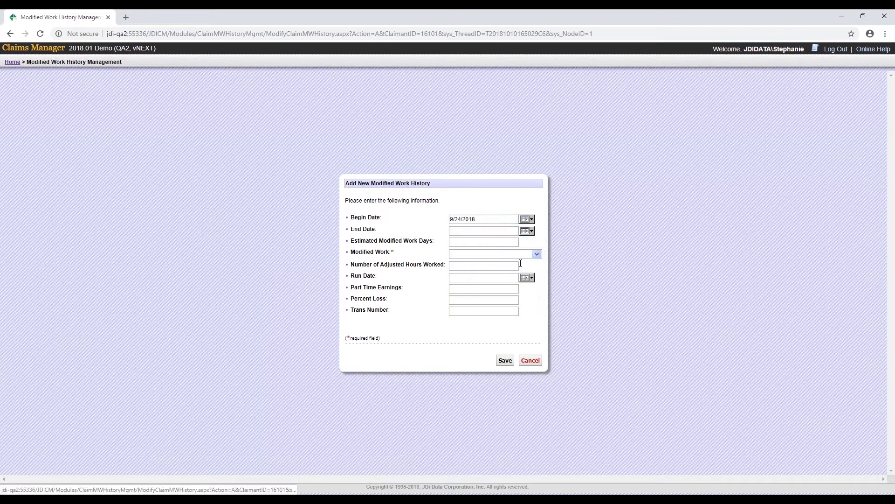
{"action": "left_click", "coordinate": [526, 232]}
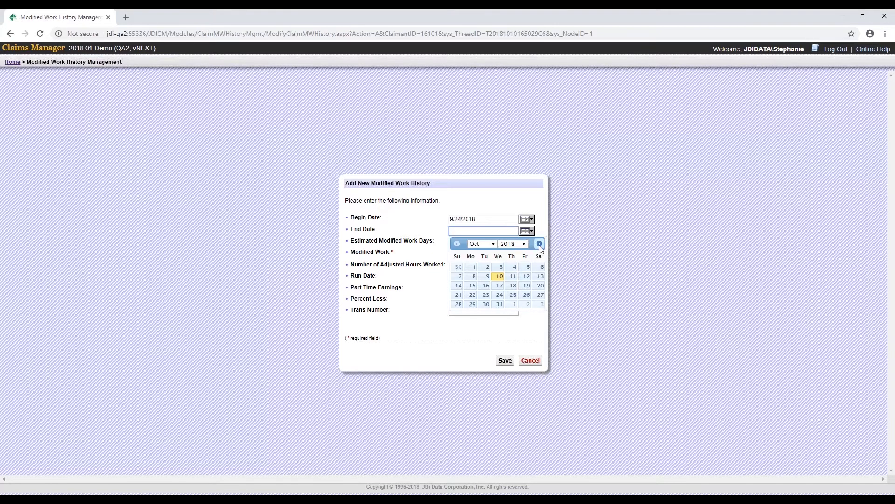
{"action": "left_click", "coordinate": [539, 244]}
{"action": "left_click", "coordinate": [499, 285]}
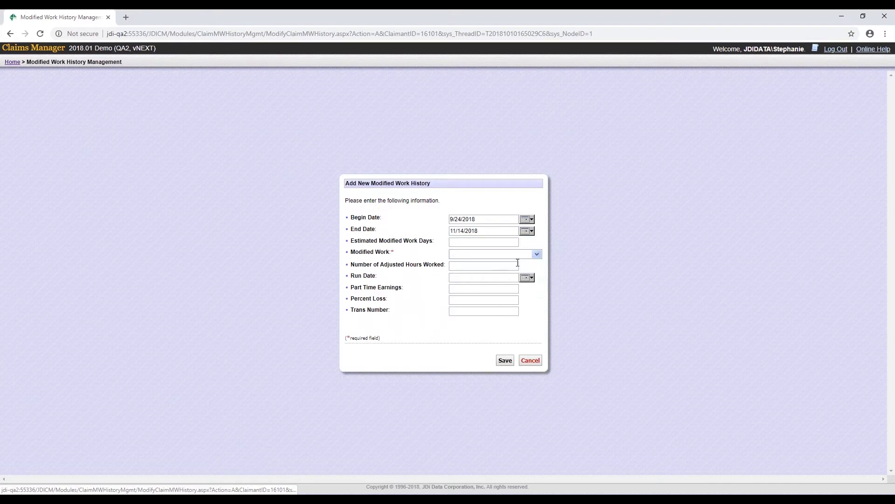
Step: Set the modified work to LIMITED USE OF LEFT SHOULDER and save the record anyway, overriding the end date validation
{"action": "left_click", "coordinate": [536, 255]}
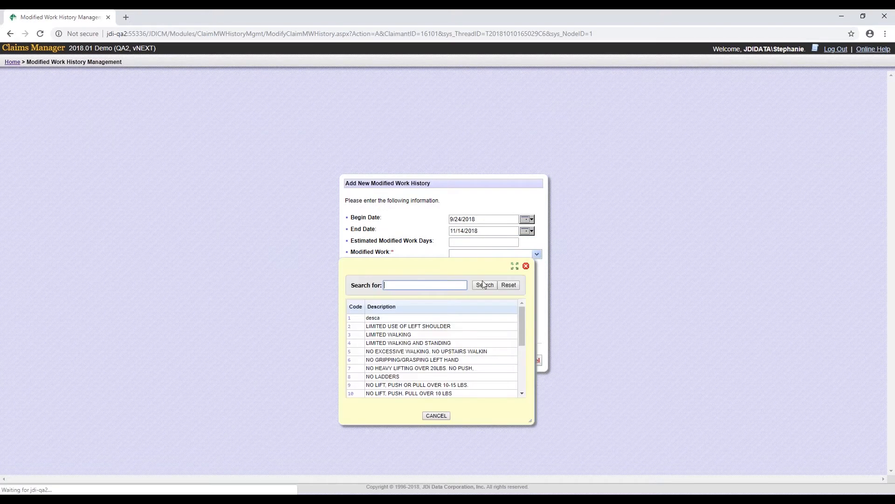
{"action": "left_click", "coordinate": [422, 325]}
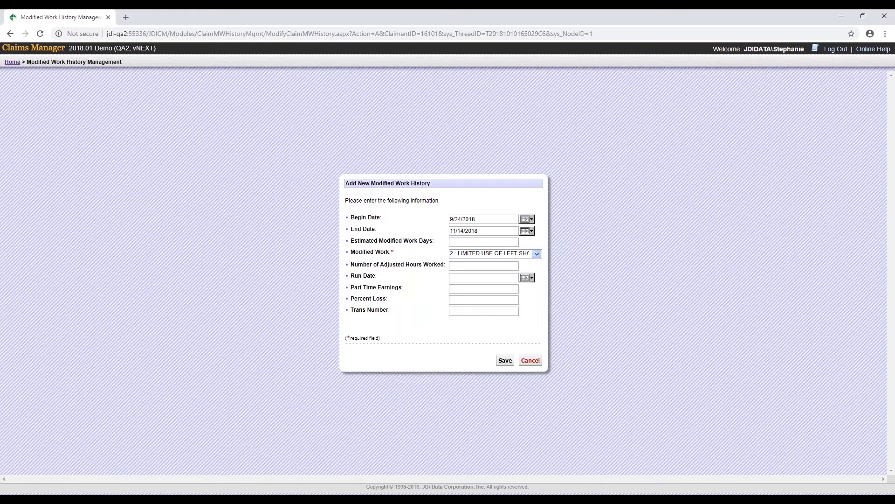
{"action": "left_click", "coordinate": [500, 361]}
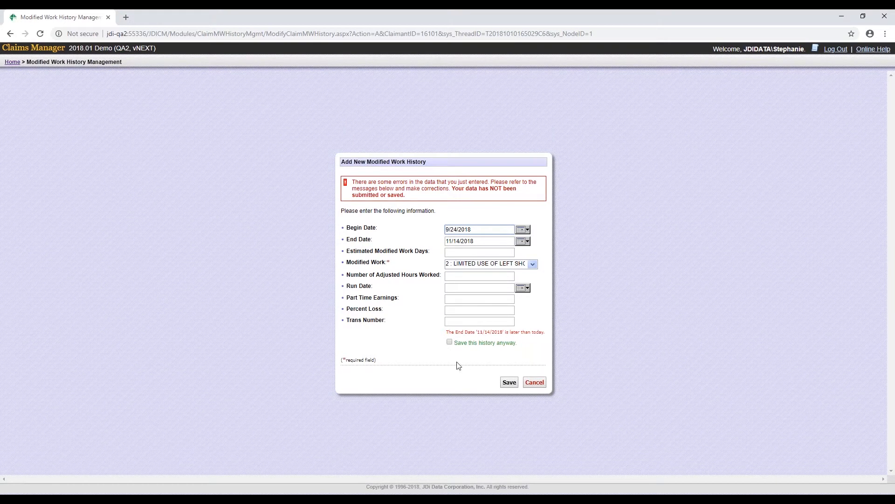
{"action": "left_click", "coordinate": [449, 342]}
{"action": "left_click", "coordinate": [509, 386]}
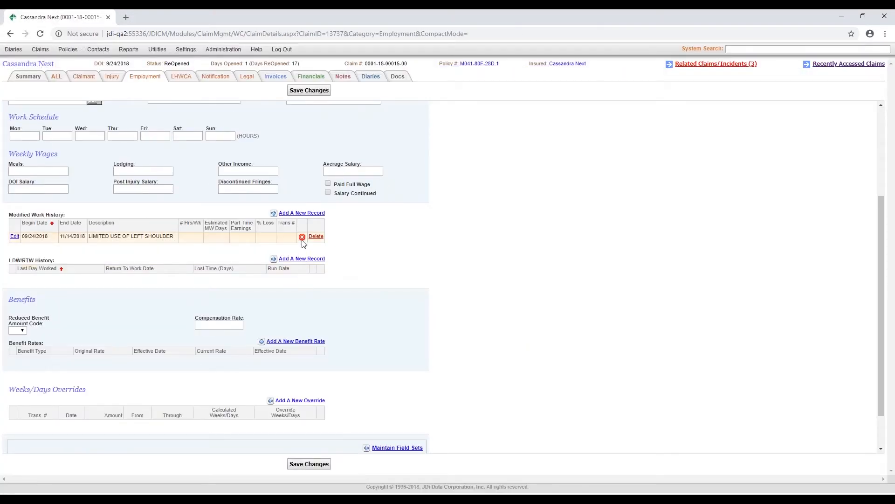
Step: View the warning on the modified work record ending 11/14/2018 and delete that record
{"action": "mouse_move", "coordinate": [302, 238]}
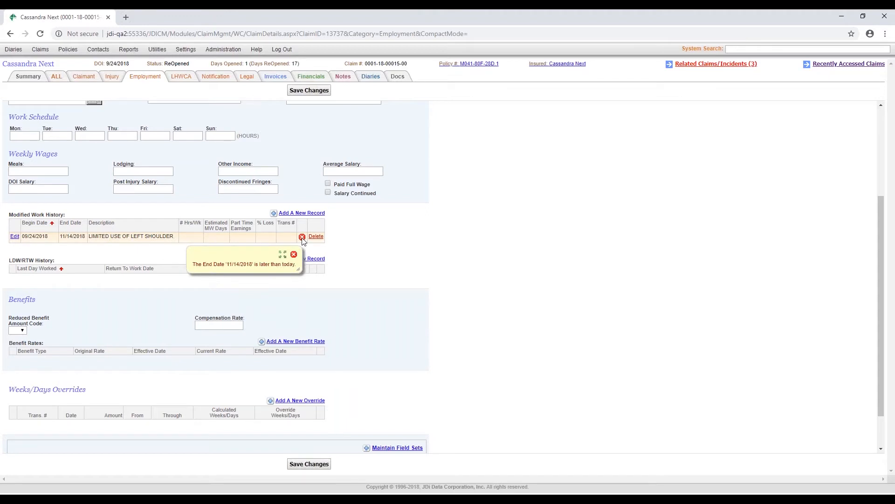
{"action": "left_click", "coordinate": [315, 237]}
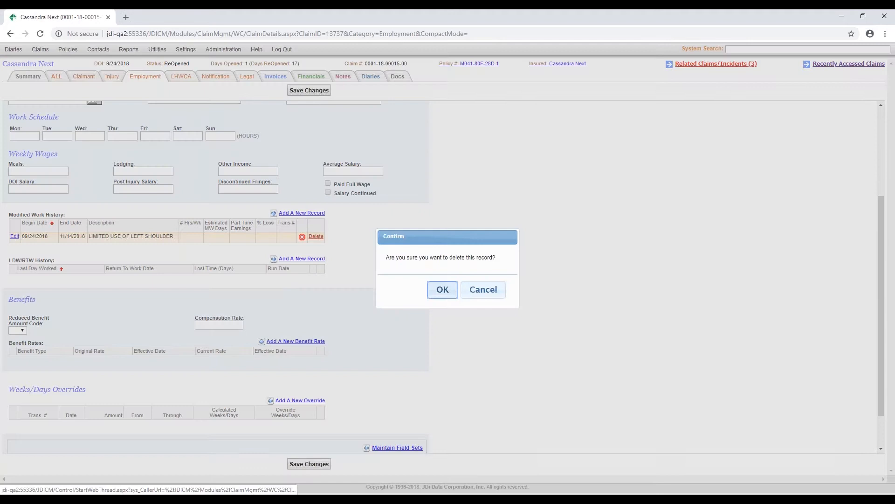
{"action": "left_click", "coordinate": [442, 290]}
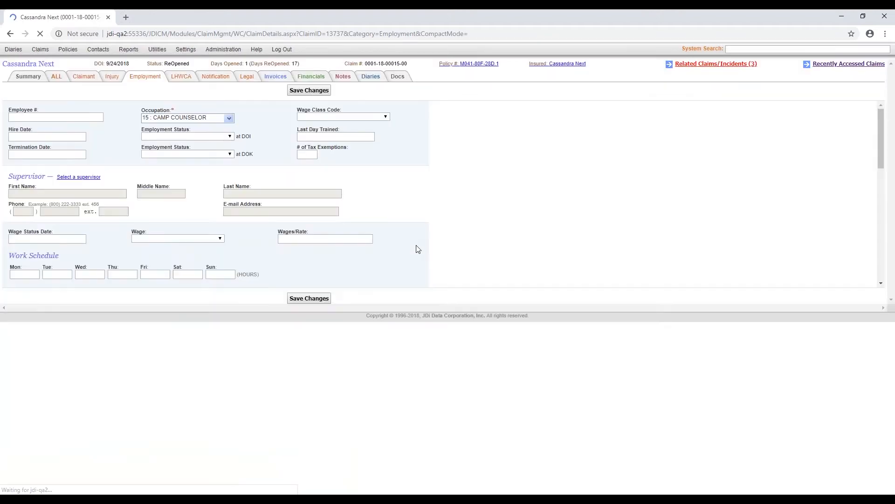
Step: Add and save a modified work history record from 9/24/2018 to 9/27/2018 for LIMITED USE OF LEFT SHOULDER
{"action": "left_click", "coordinate": [301, 216]}
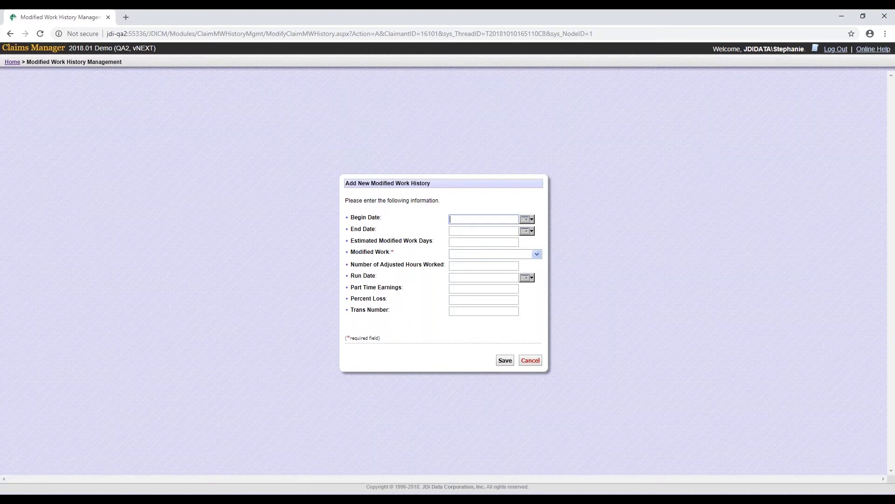
{"action": "left_click", "coordinate": [527, 219]}
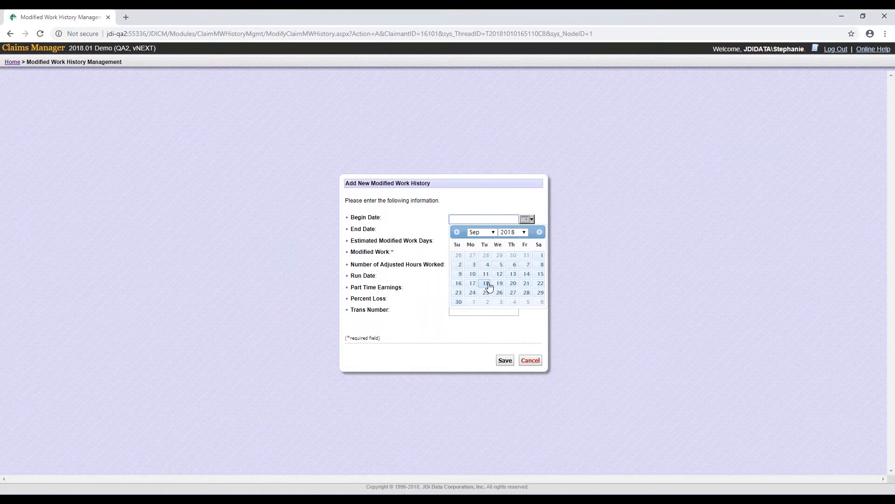
{"action": "left_click", "coordinate": [472, 292]}
{"action": "left_click", "coordinate": [527, 231]}
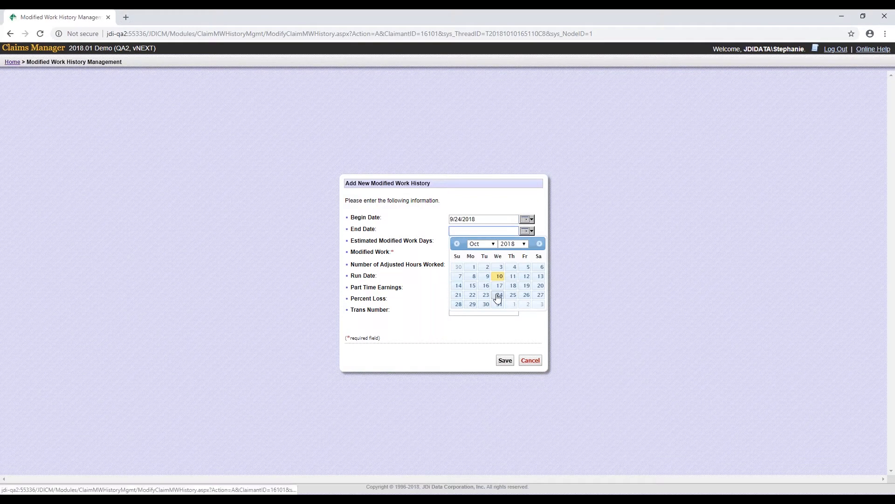
{"action": "left_click", "coordinate": [457, 243]}
{"action": "left_click", "coordinate": [513, 304]}
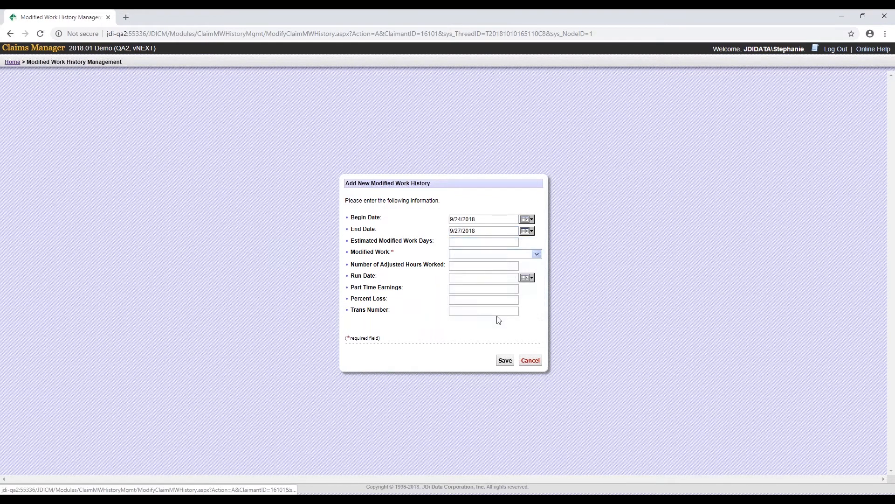
{"action": "left_click", "coordinate": [536, 254]}
{"action": "left_click", "coordinate": [412, 328]}
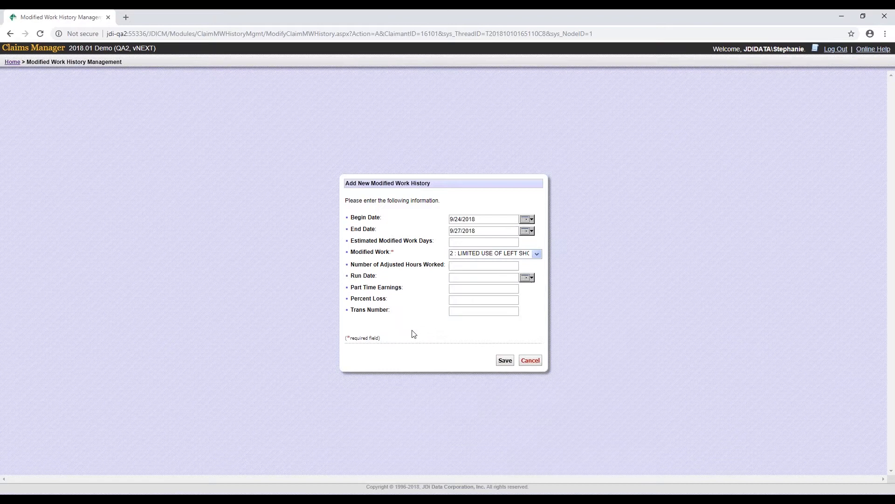
{"action": "left_click", "coordinate": [504, 360]}
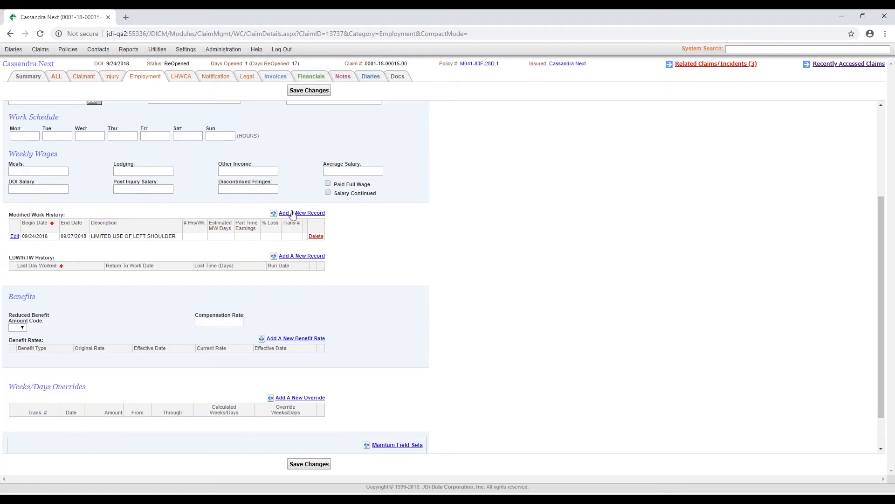
Step: Try to save a modified work record beginning 9/26/2018 for LIMITED USE OF LEFT SHOULDER, then discard the entry
{"action": "left_click", "coordinate": [287, 212]}
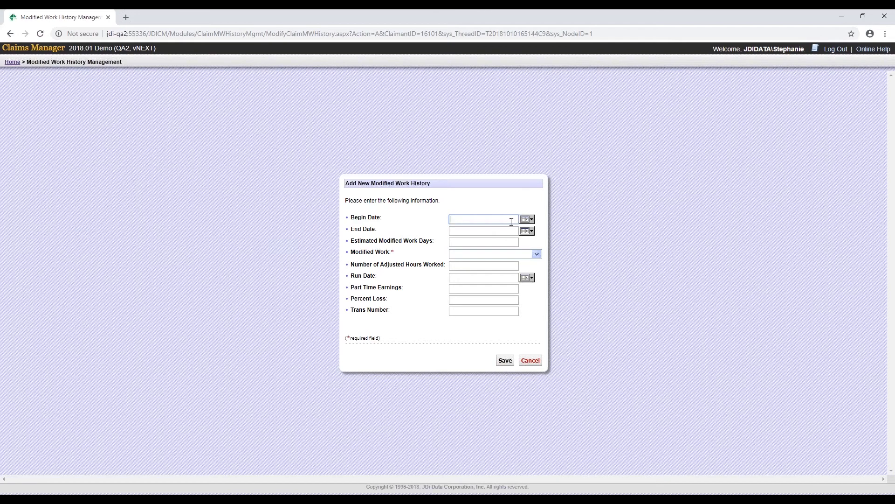
{"action": "left_click", "coordinate": [527, 219]}
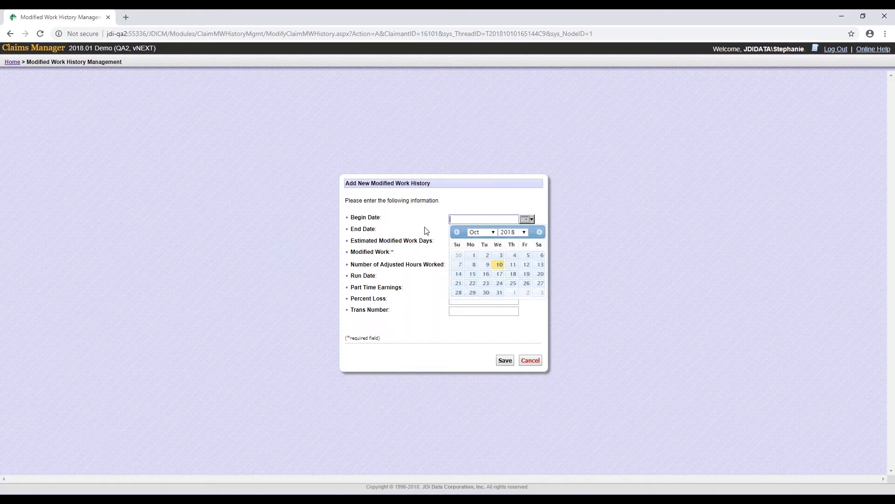
{"action": "left_click", "coordinate": [457, 232]}
{"action": "left_click", "coordinate": [499, 292]}
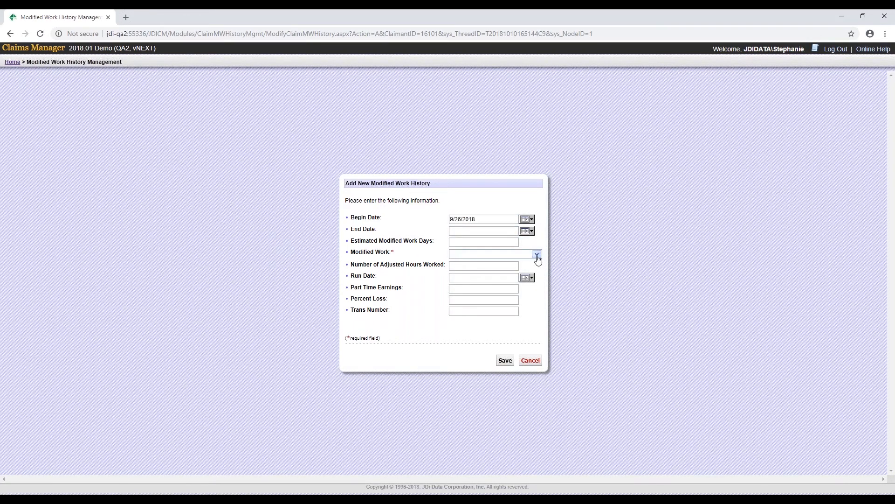
{"action": "left_click", "coordinate": [537, 255]}
{"action": "left_click", "coordinate": [425, 329]}
{"action": "left_click", "coordinate": [503, 360]}
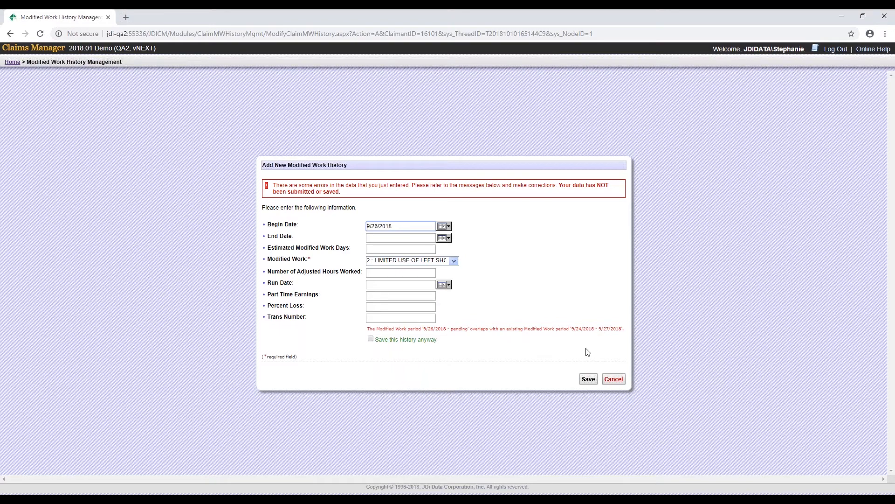
{"action": "left_click", "coordinate": [614, 379]}
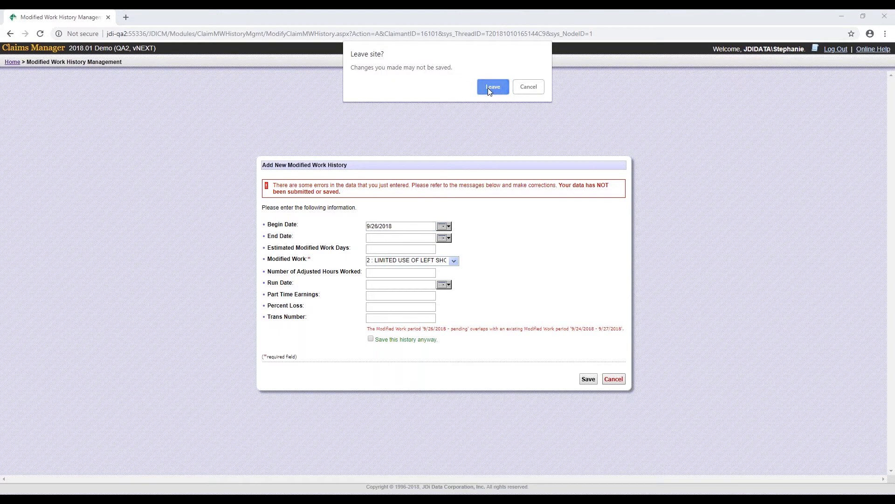
{"action": "left_click", "coordinate": [488, 89]}
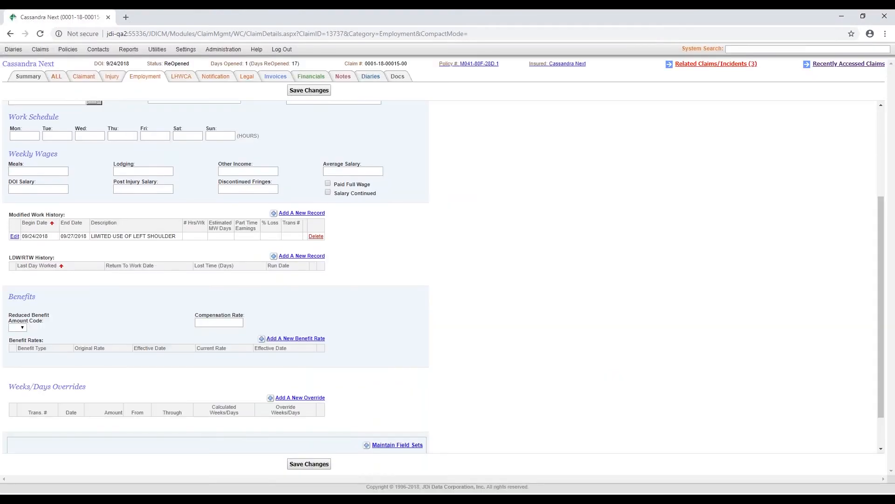
Step: Add and save a modified work record beginning 9/29/2018 for LIMITED USE OF LEFT SHOULDER, leaving the end date blank
{"action": "left_click", "coordinate": [292, 213]}
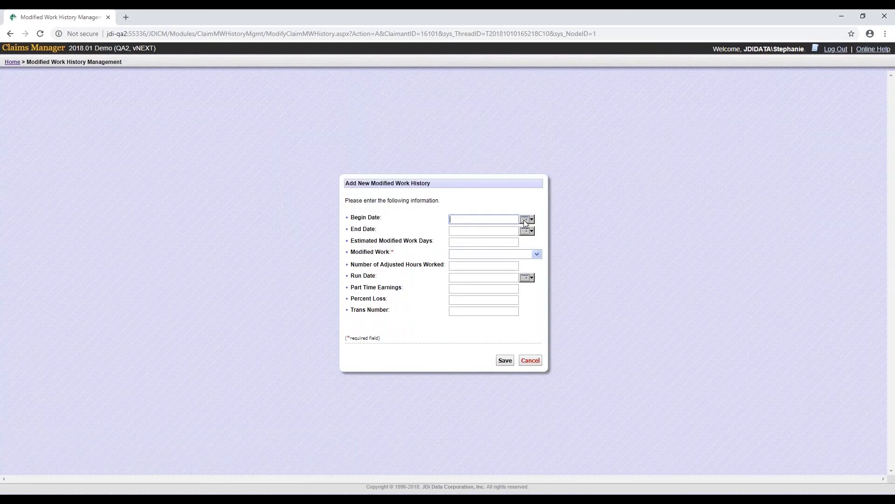
{"action": "left_click", "coordinate": [526, 220]}
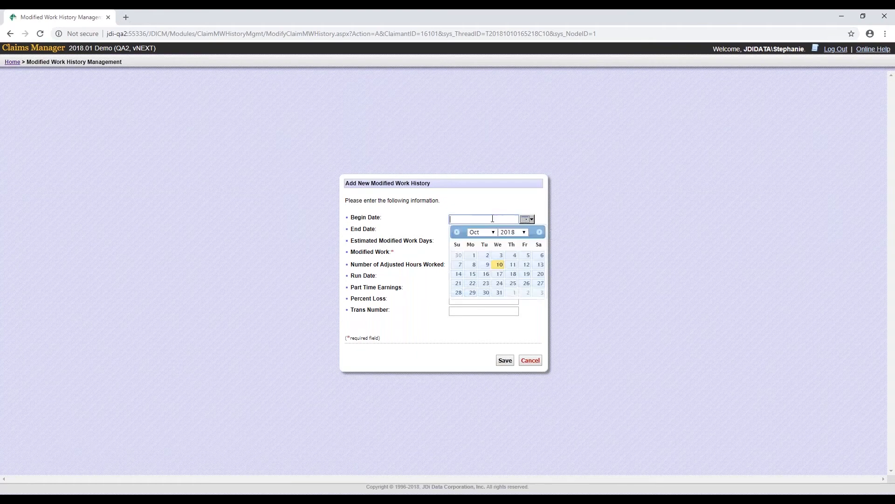
{"action": "left_click", "coordinate": [457, 233]}
{"action": "left_click", "coordinate": [540, 293]}
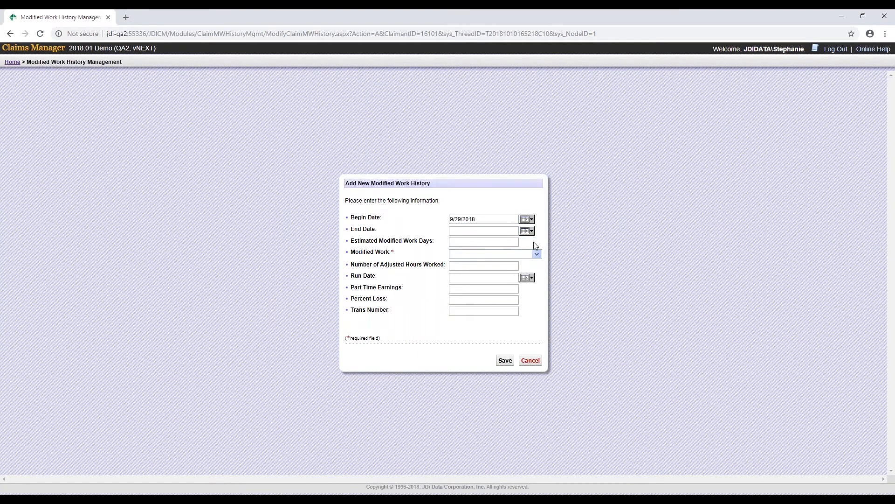
{"action": "left_click", "coordinate": [511, 255]}
{"action": "left_click", "coordinate": [423, 324]}
{"action": "left_click", "coordinate": [505, 360]}
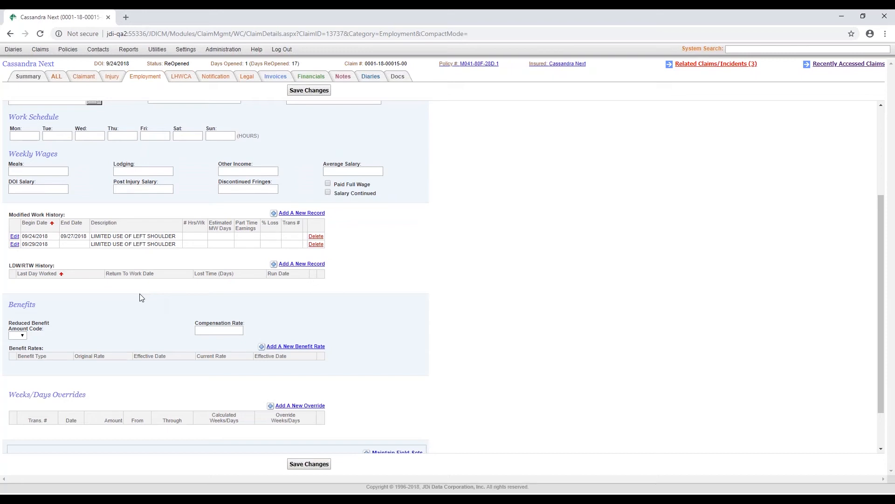
Step: Try to save an LDW/RTW history record with last date worked 10/1/2018 and no return date, then discard it
{"action": "left_click", "coordinate": [306, 264]}
{"action": "left_click", "coordinate": [510, 248]}
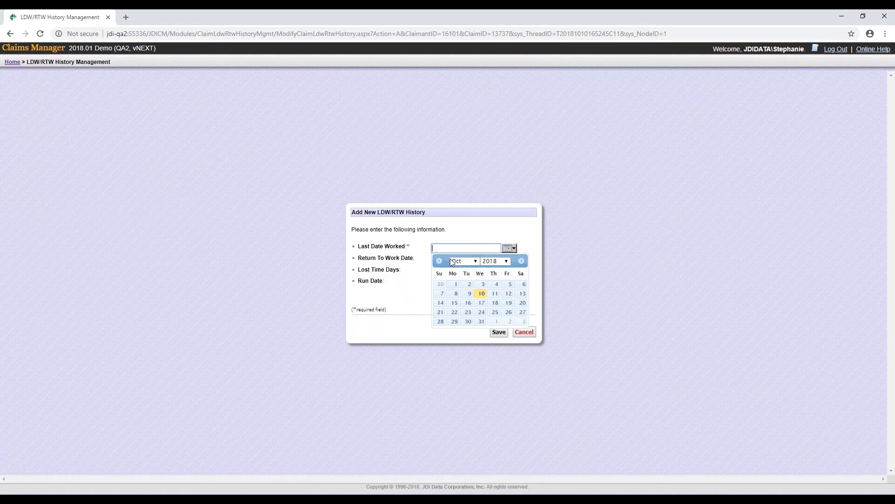
{"action": "left_click", "coordinate": [456, 283]}
{"action": "left_click", "coordinate": [498, 333]}
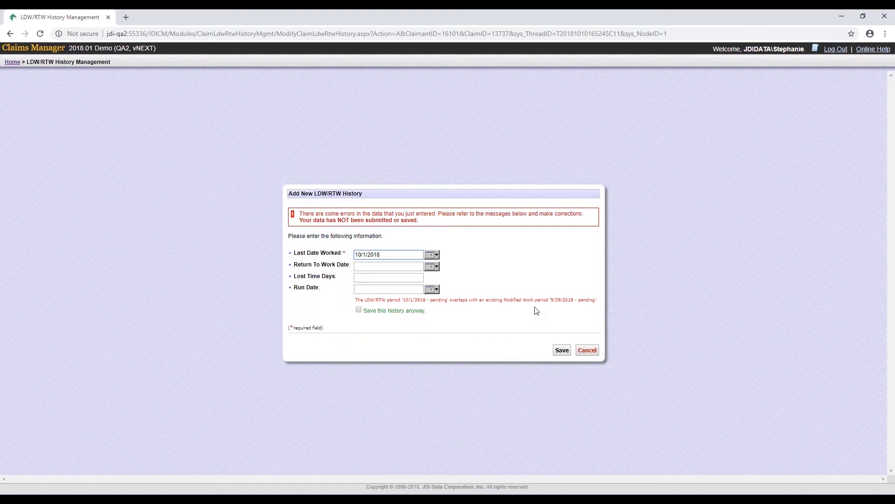
{"action": "left_click", "coordinate": [587, 349]}
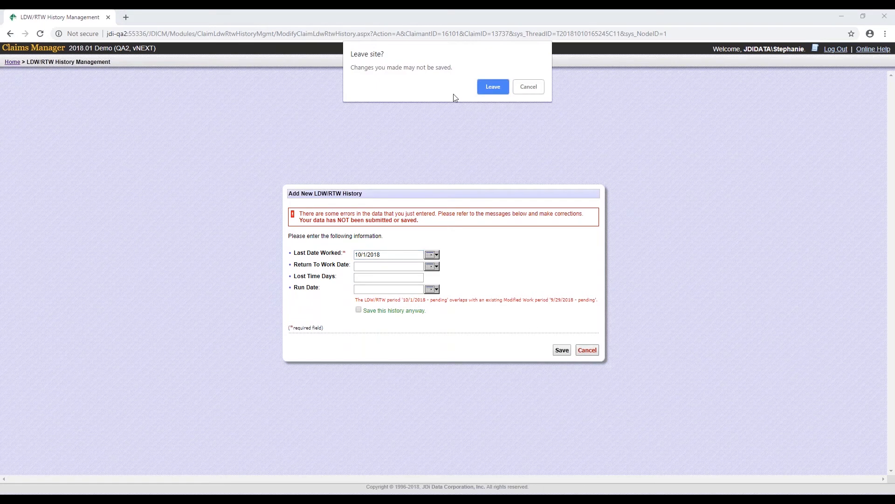
{"action": "left_click", "coordinate": [489, 86]}
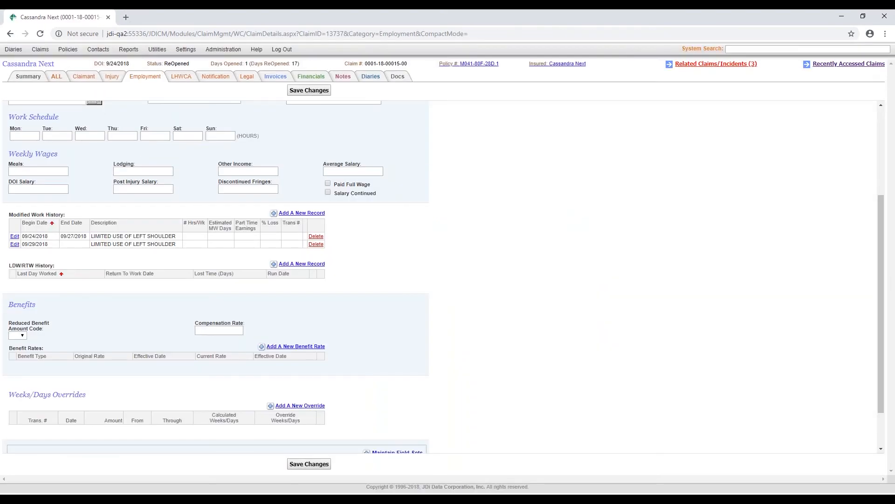
Step: Set the end date of the modified work record beginning 09/29/2018 to 9/30/2018 and save it
{"action": "left_click", "coordinate": [15, 244]}
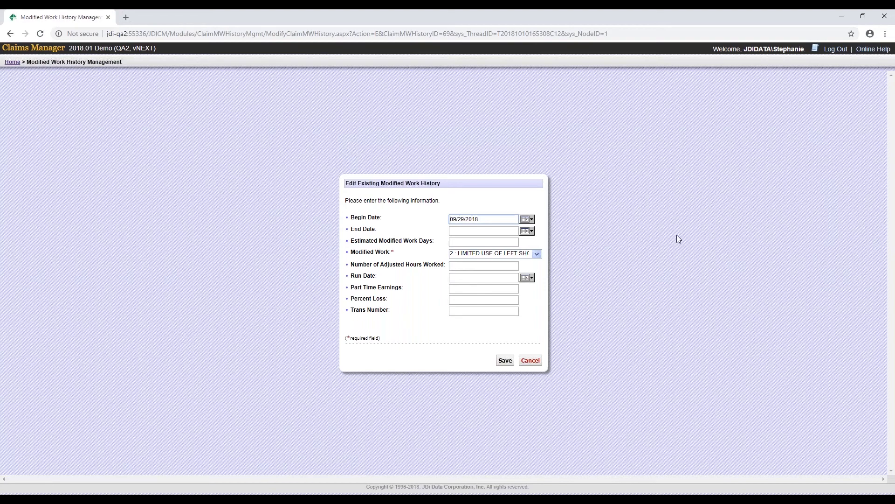
{"action": "left_click", "coordinate": [527, 231]}
{"action": "left_click", "coordinate": [457, 243]}
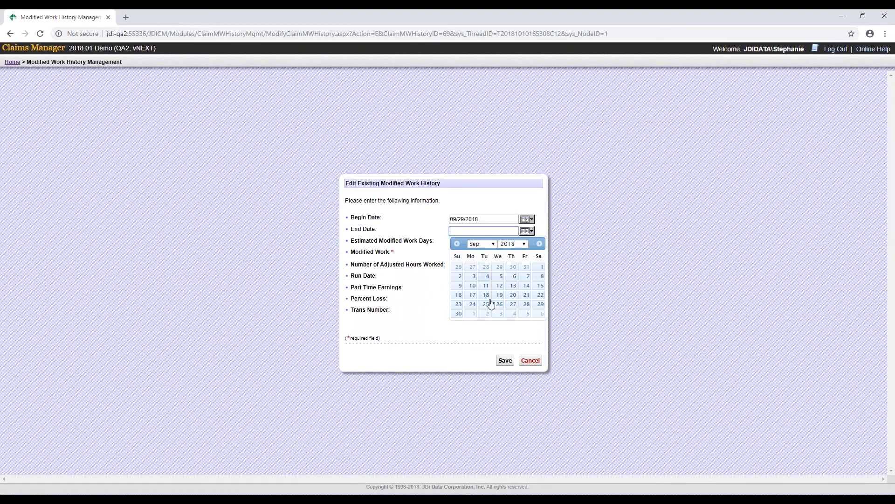
{"action": "left_click", "coordinate": [459, 313]}
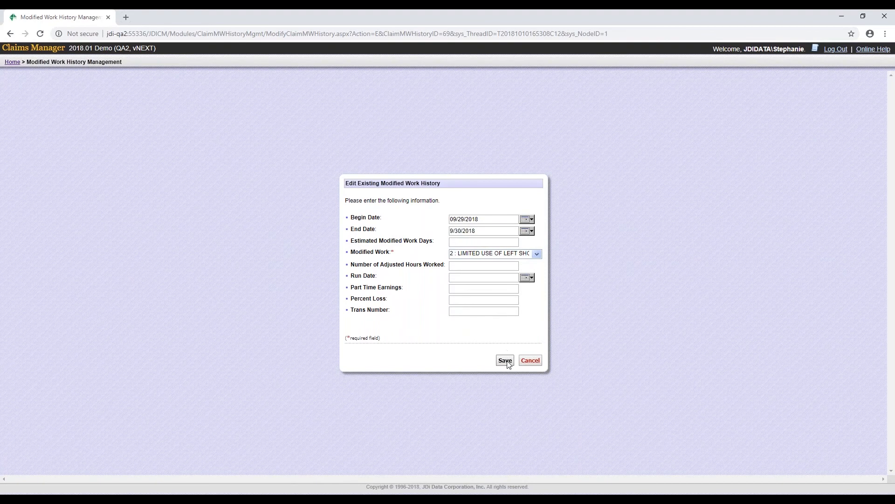
{"action": "left_click", "coordinate": [506, 362]}
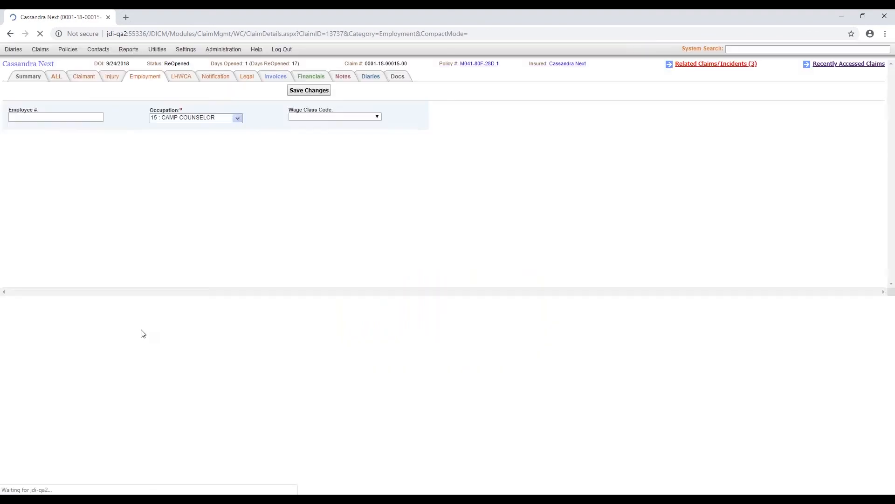
Step: Add and save an LDW/RTW history record with last date worked 10/1/2018 and return to work date 10/3/2018
{"action": "left_click", "coordinate": [309, 264]}
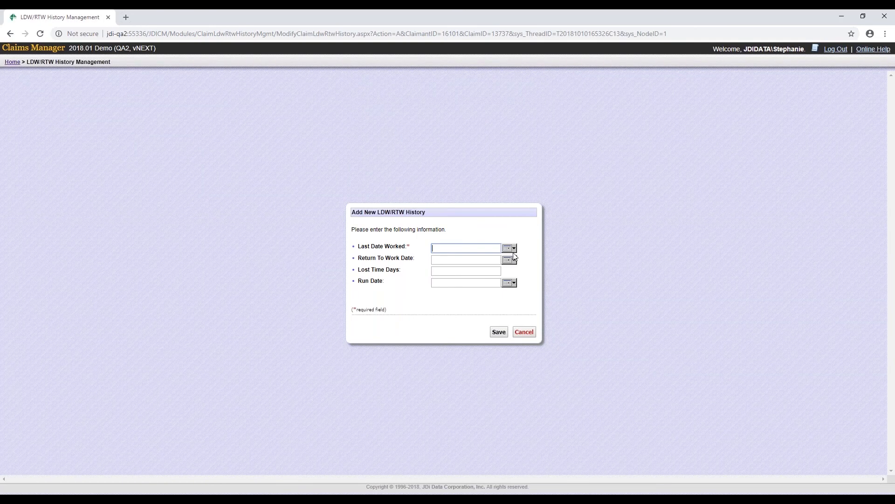
{"action": "left_click", "coordinate": [512, 248]}
{"action": "left_click", "coordinate": [454, 286]}
{"action": "left_click", "coordinate": [512, 260]}
{"action": "left_click", "coordinate": [481, 301]}
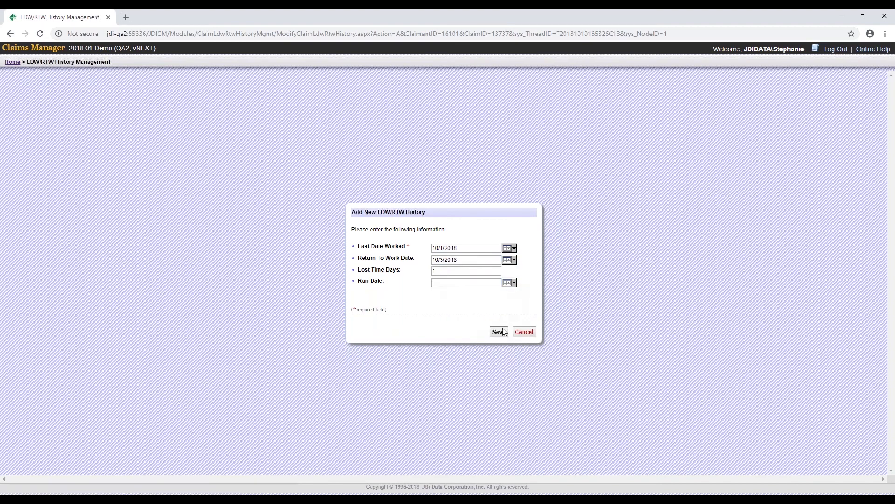
{"action": "left_click", "coordinate": [498, 332]}
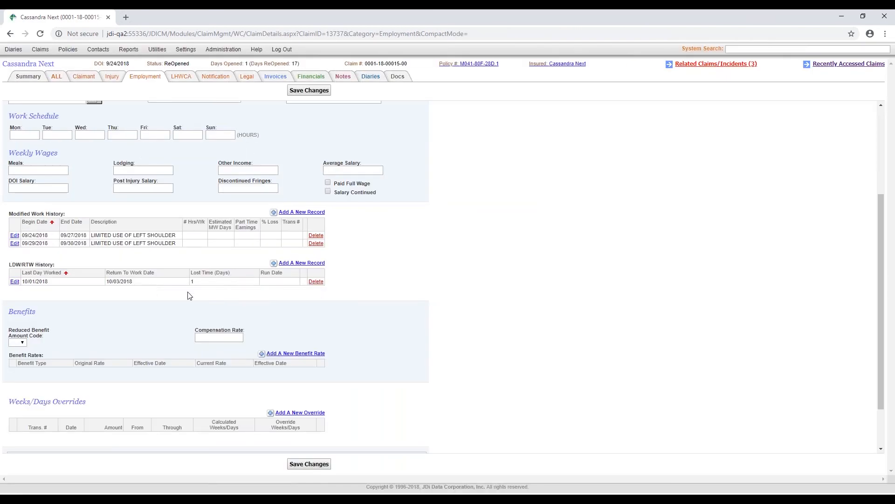